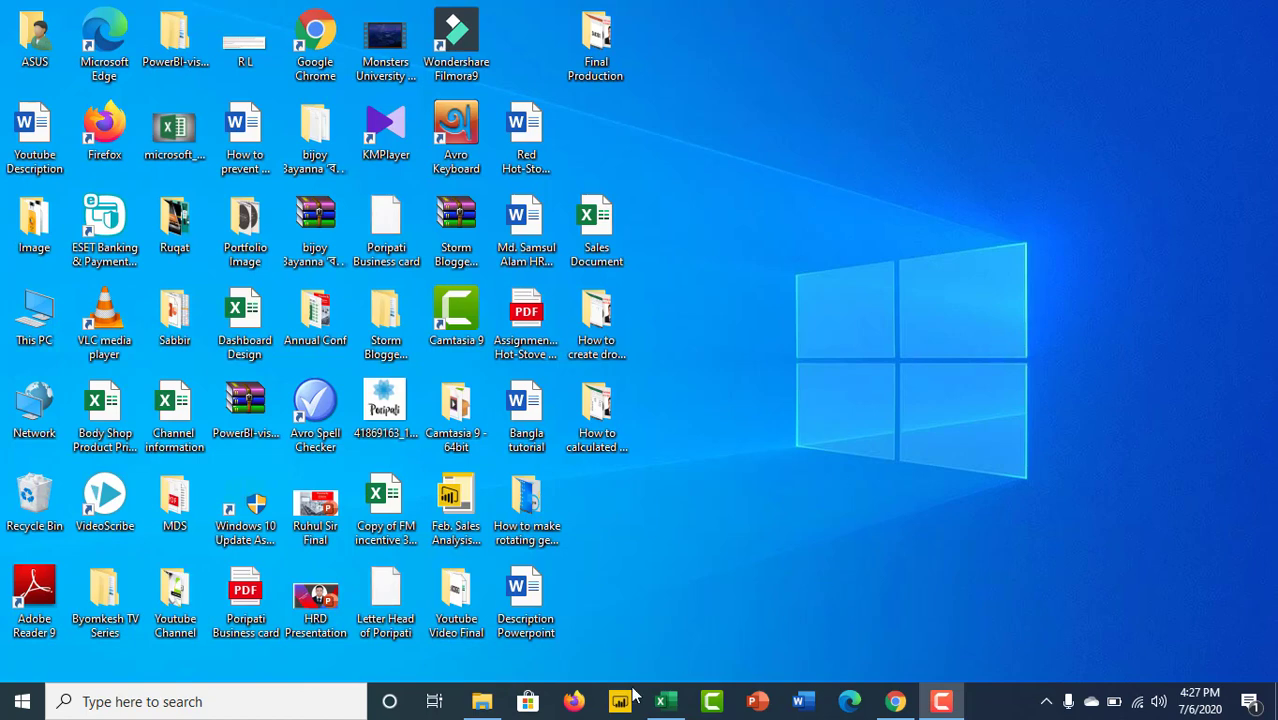
Step: Switch to the open Sales Document workbook in Excel, showing the Flash Fill sheet
{"action": "left_click", "coordinate": [663, 702]}
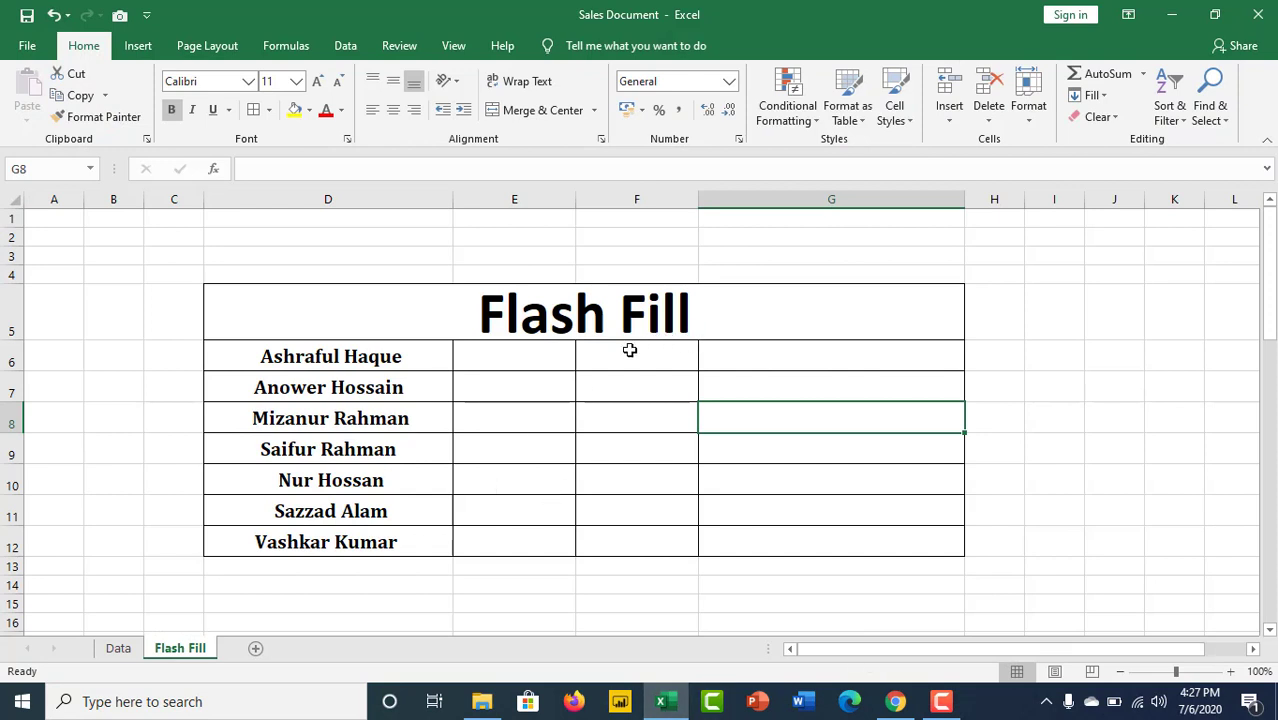
Step: Widen columns E and F beside the seven full names in column D
{"action": "left_click", "coordinate": [533, 326]}
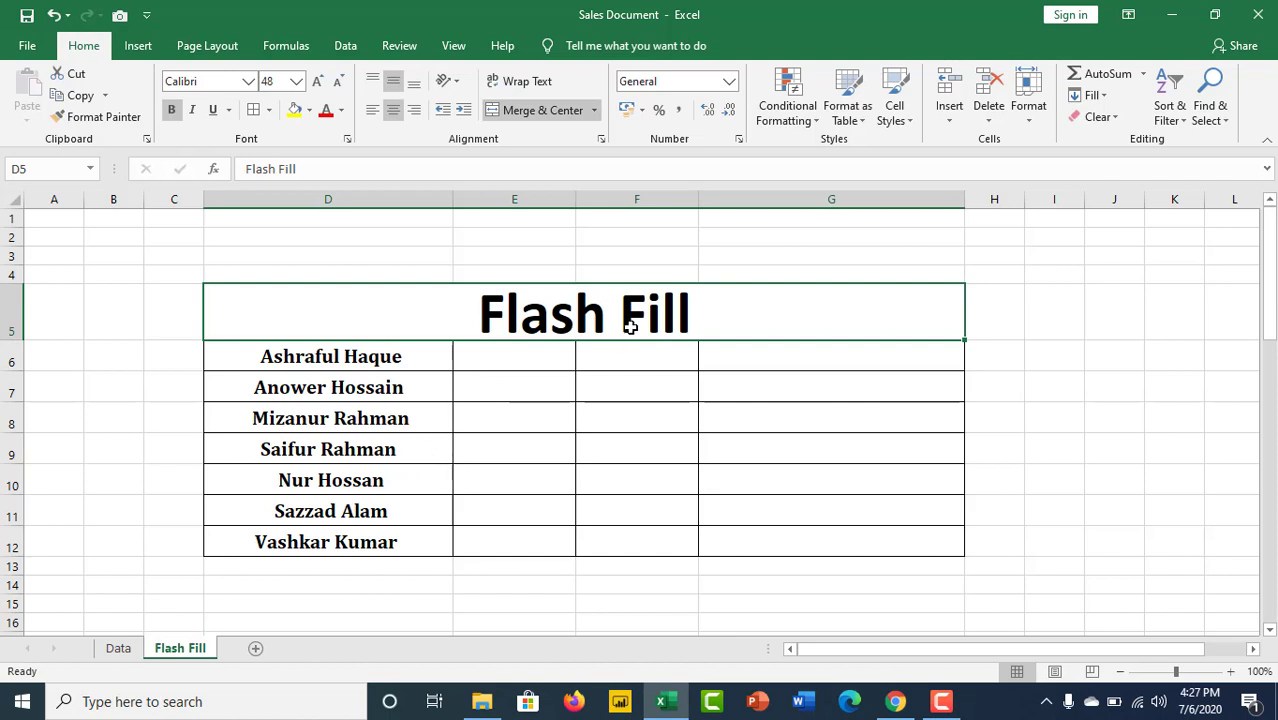
{"action": "left_click_drag", "start_coordinate": [701, 197], "coordinate": [707, 199]}
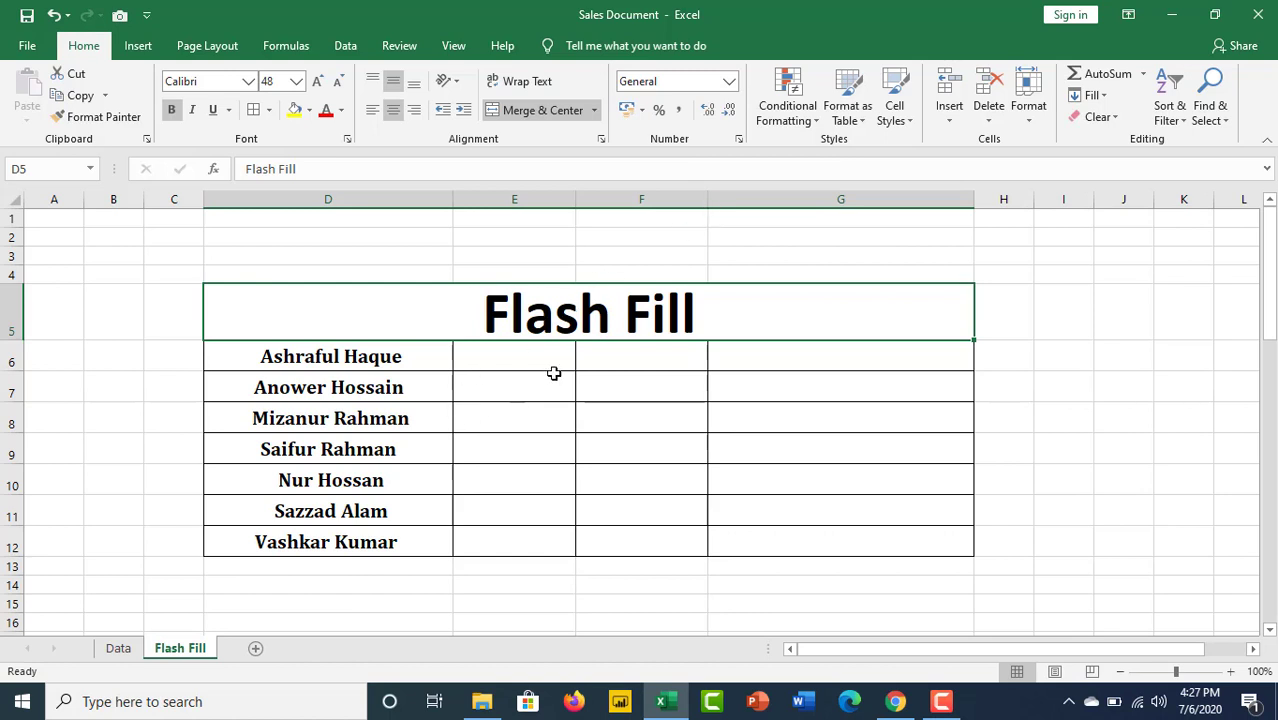
{"action": "left_click_drag", "start_coordinate": [312, 358], "coordinate": [318, 388]}
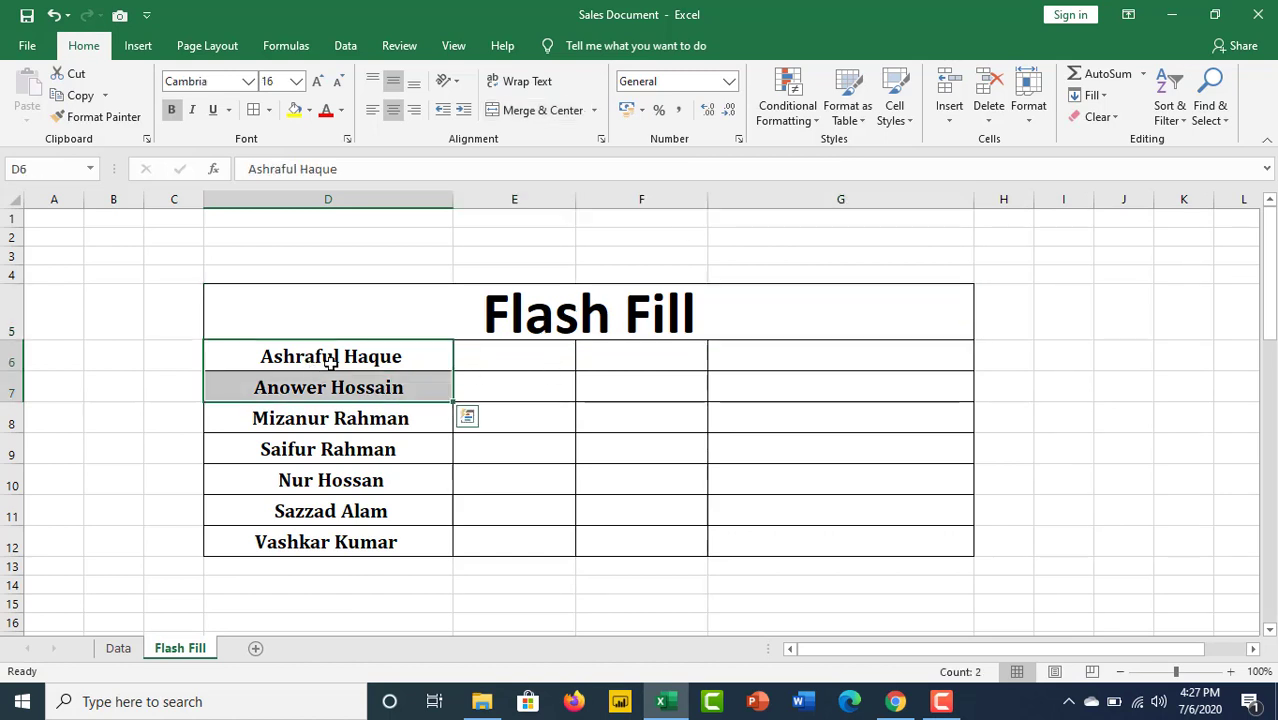
{"action": "left_click", "coordinate": [319, 419]}
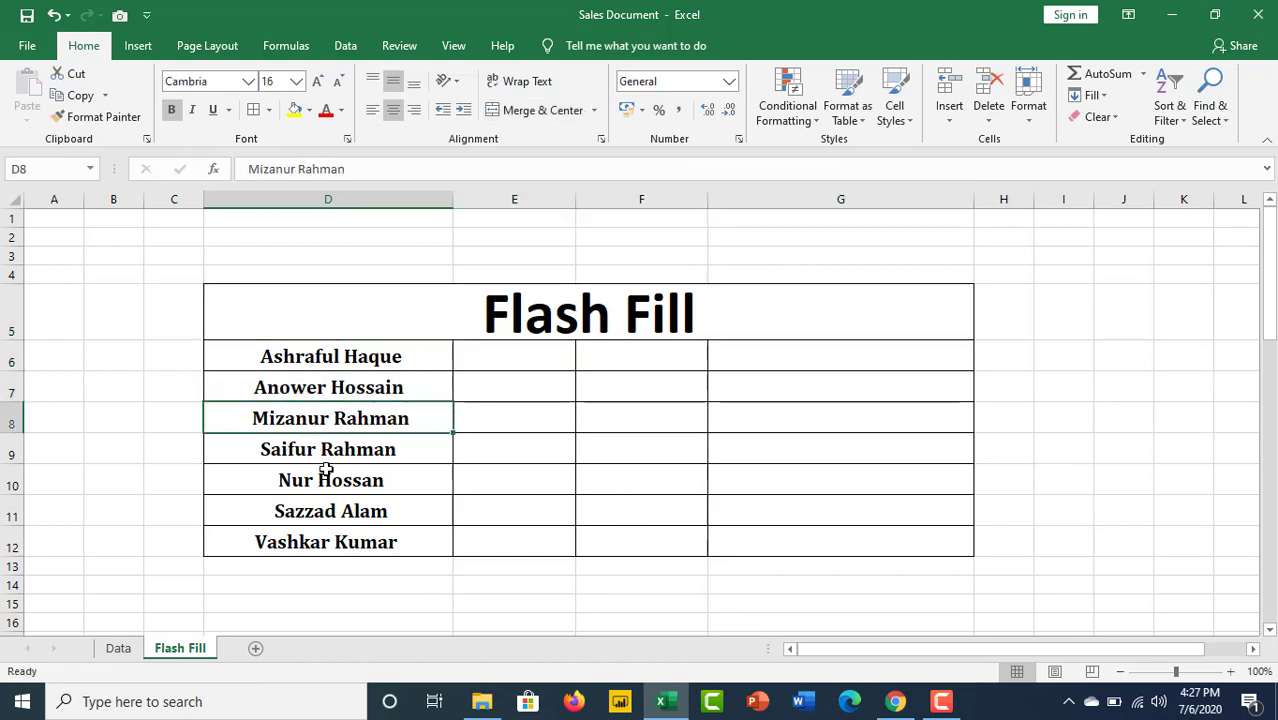
{"action": "left_click", "coordinate": [326, 470]}
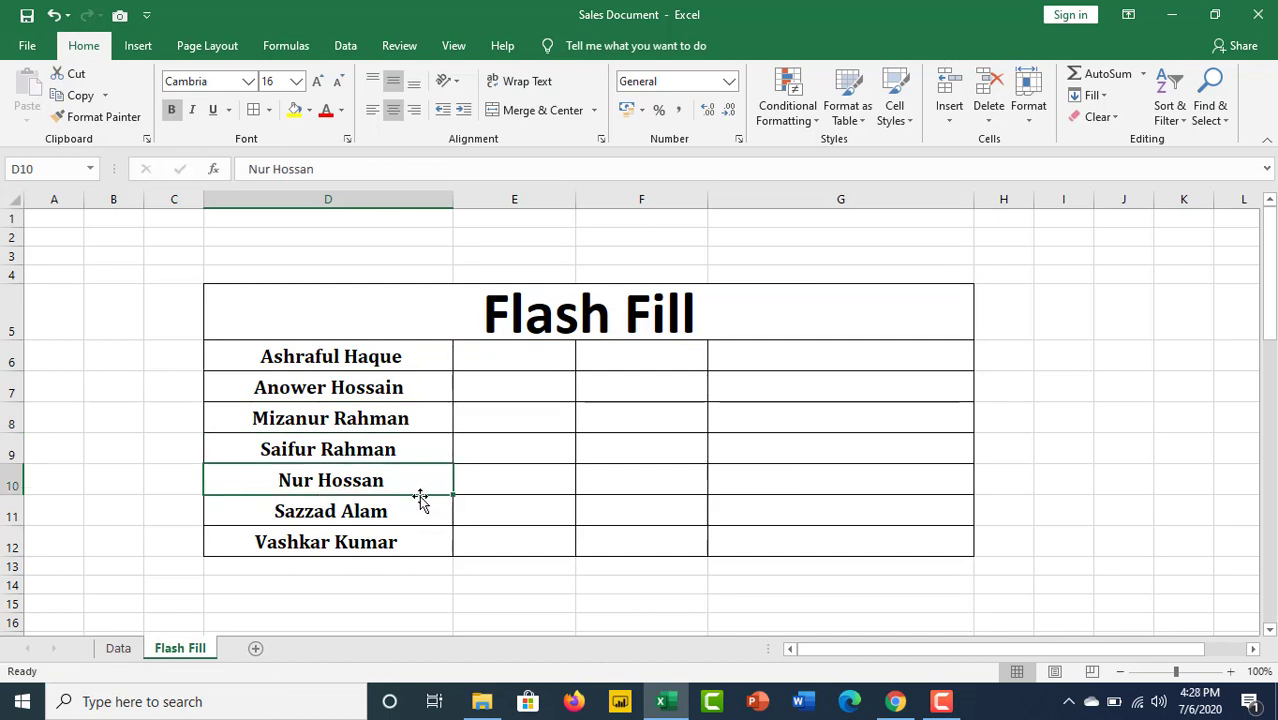
{"action": "left_click", "coordinate": [329, 544]}
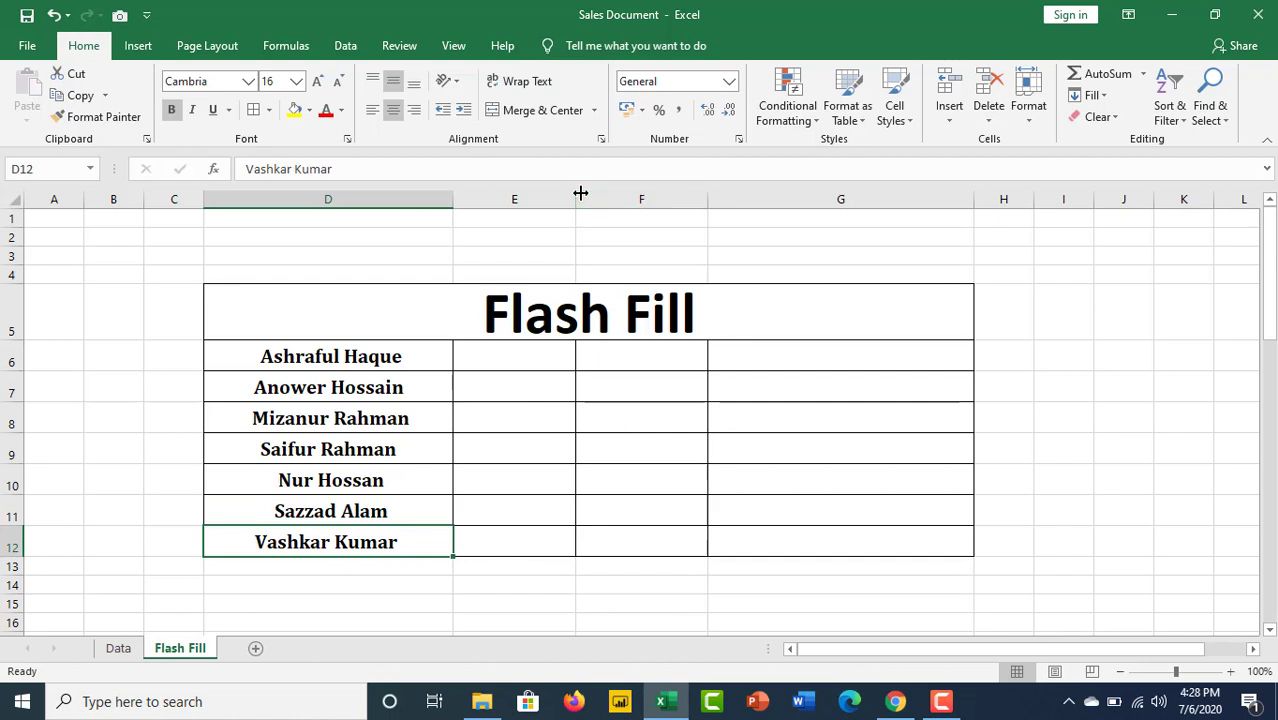
{"action": "left_click_drag", "start_coordinate": [579, 193], "coordinate": [585, 193]}
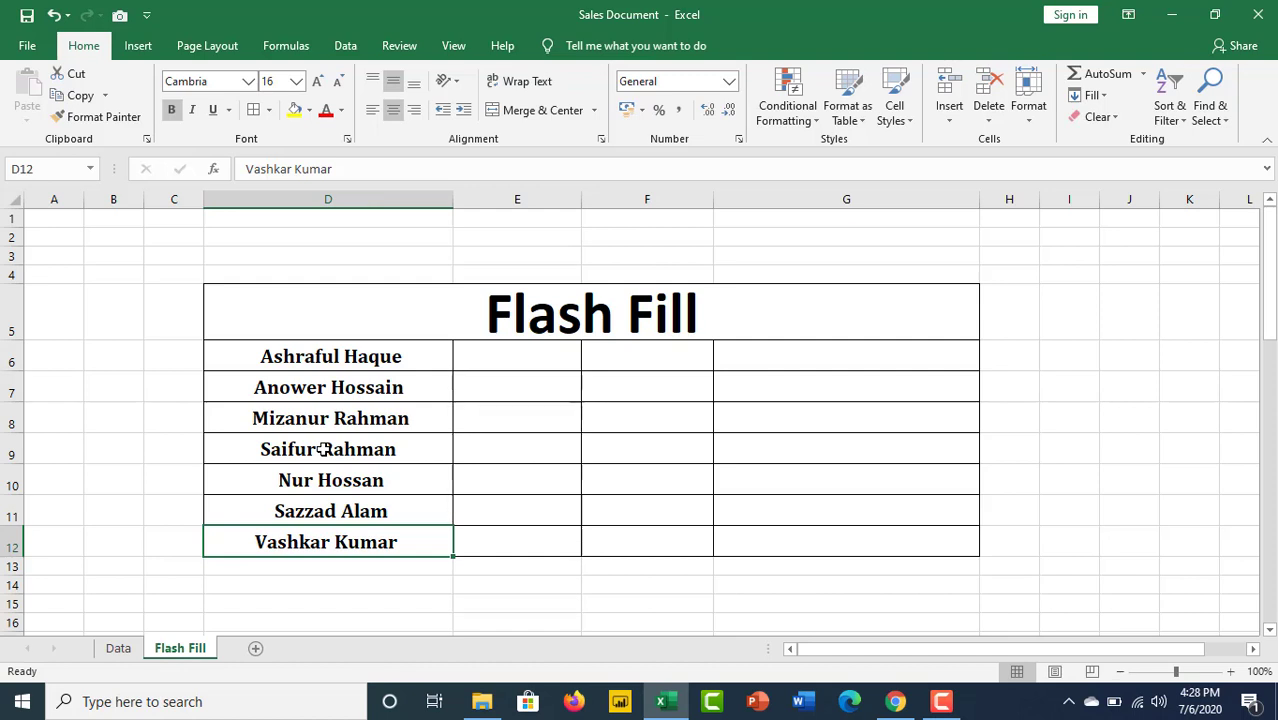
{"action": "left_click", "coordinate": [484, 356]}
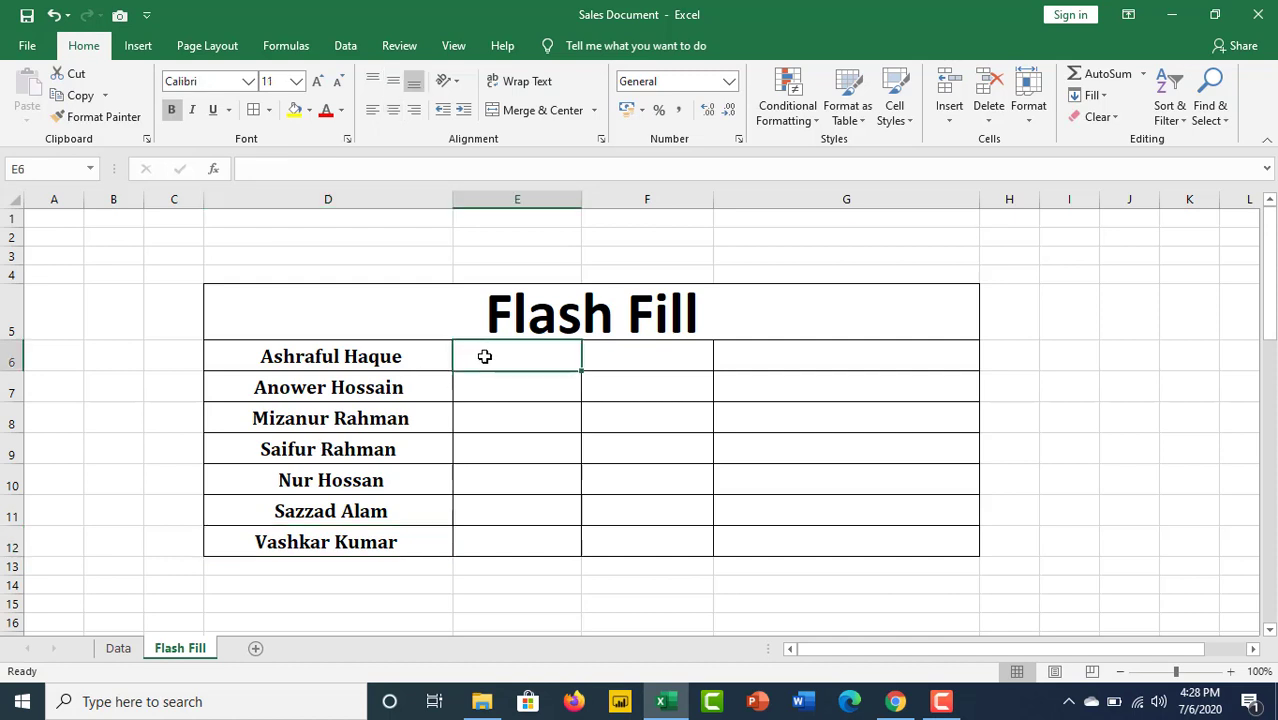
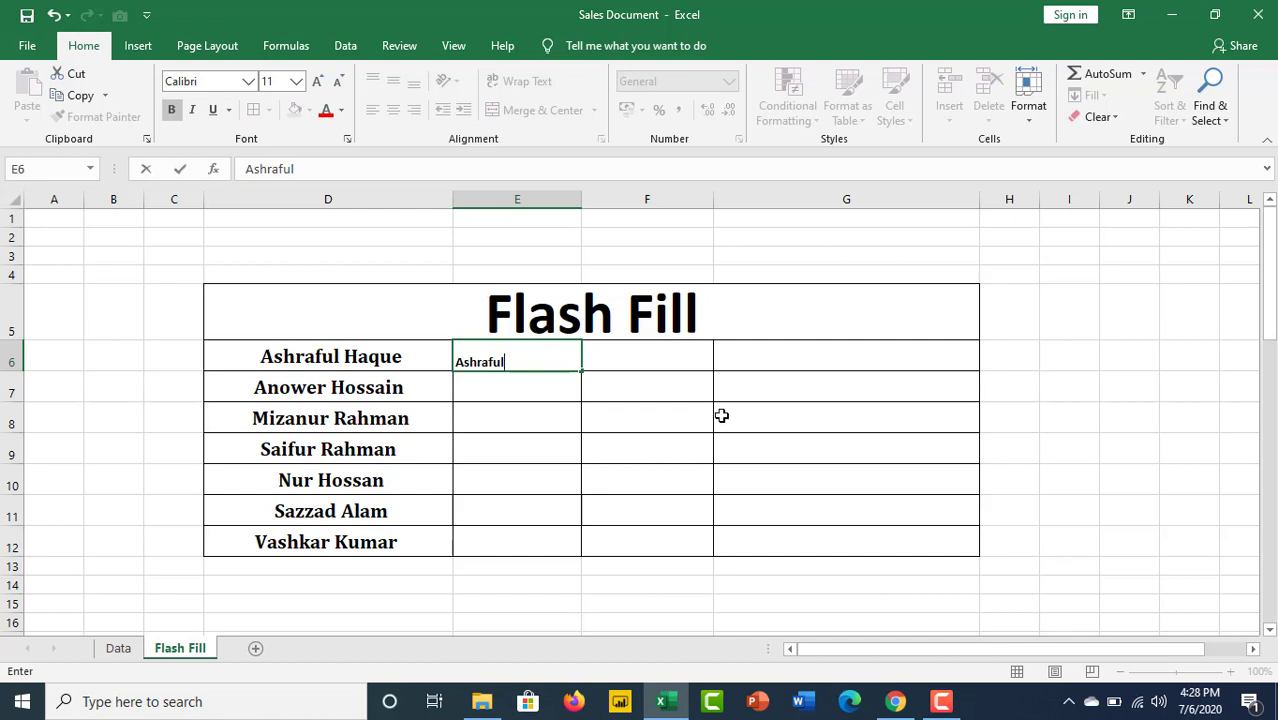
{"action": "left_click", "coordinate": [658, 422]}
Step: Format the empty output cells at font size 18, centred horizontally and vertically, then select E6:E12
{"action": "left_click_drag", "start_coordinate": [528, 362], "coordinate": [851, 531]}
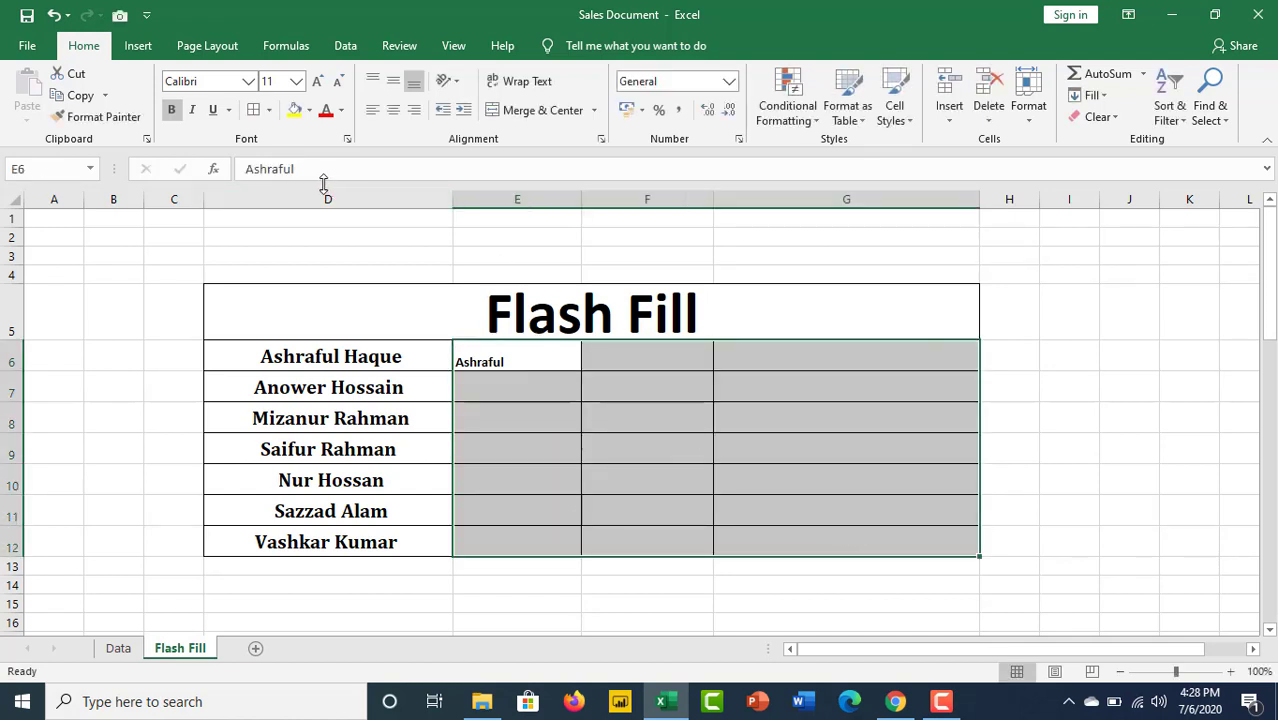
{"action": "left_click", "coordinate": [317, 83]}
{"action": "left_click", "coordinate": [317, 83]}
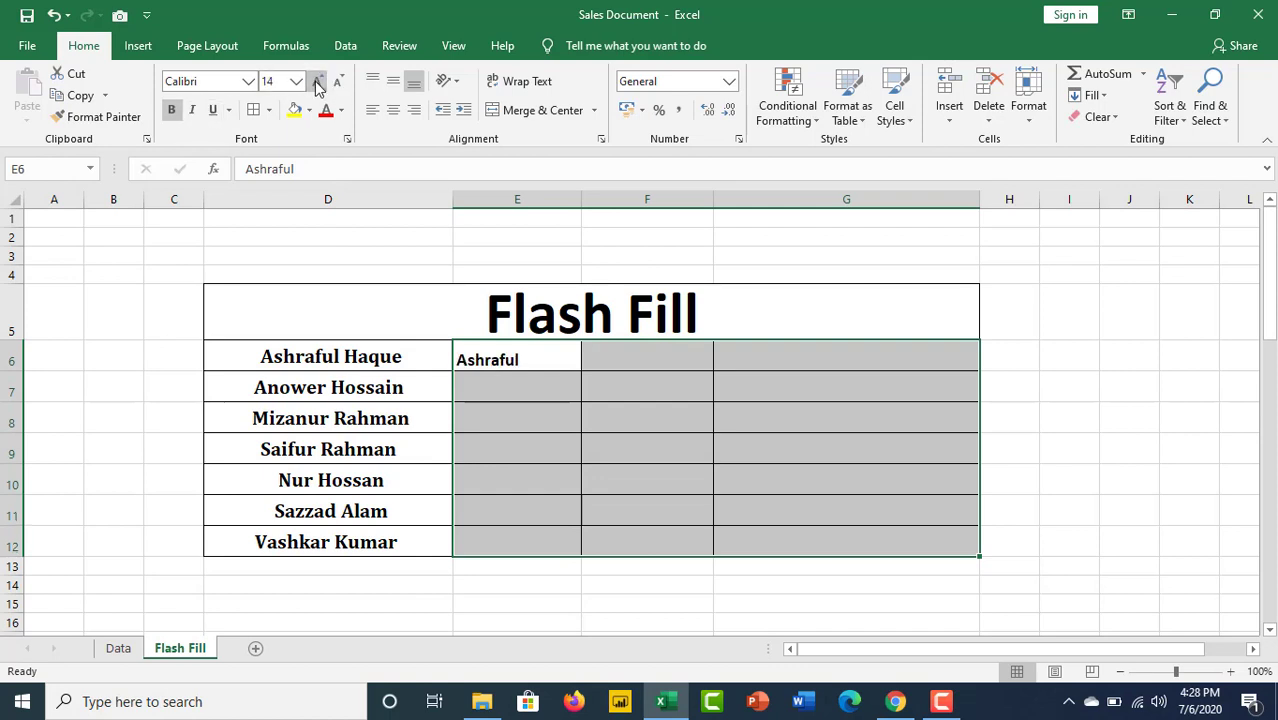
{"action": "left_click", "coordinate": [317, 83]}
{"action": "left_click", "coordinate": [317, 83]}
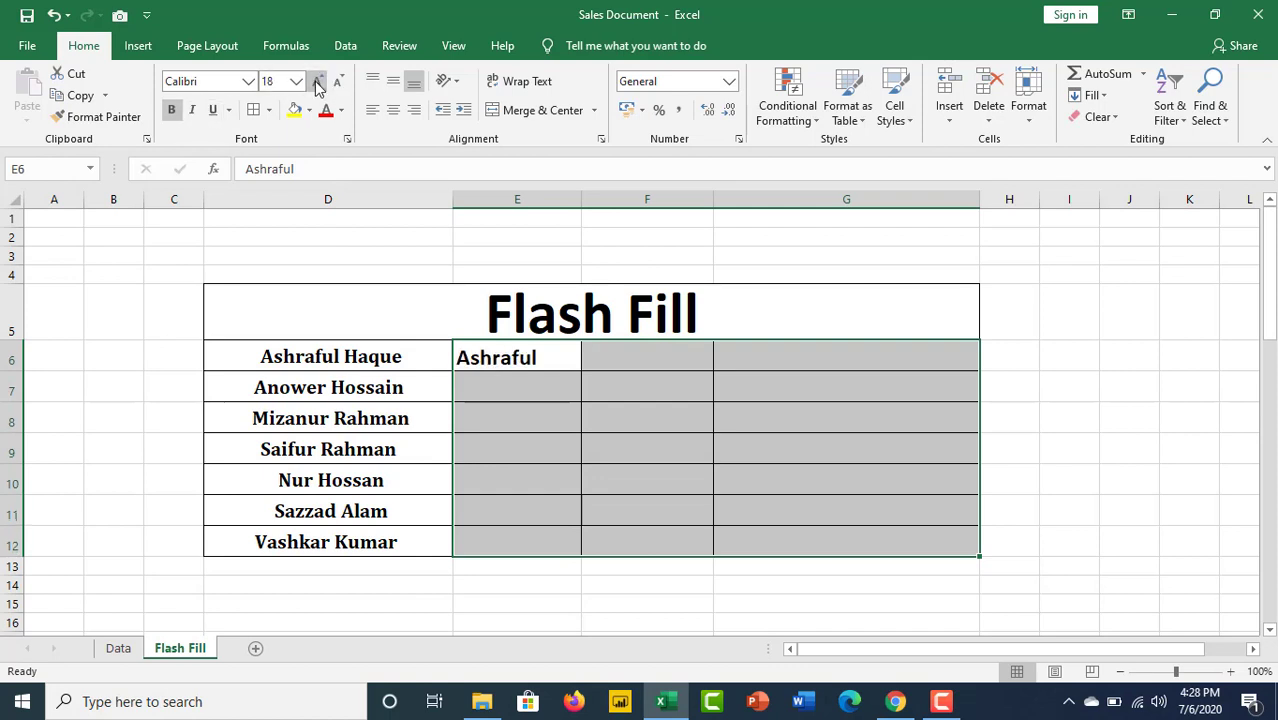
{"action": "left_click", "coordinate": [393, 110]}
{"action": "left_click", "coordinate": [393, 81]}
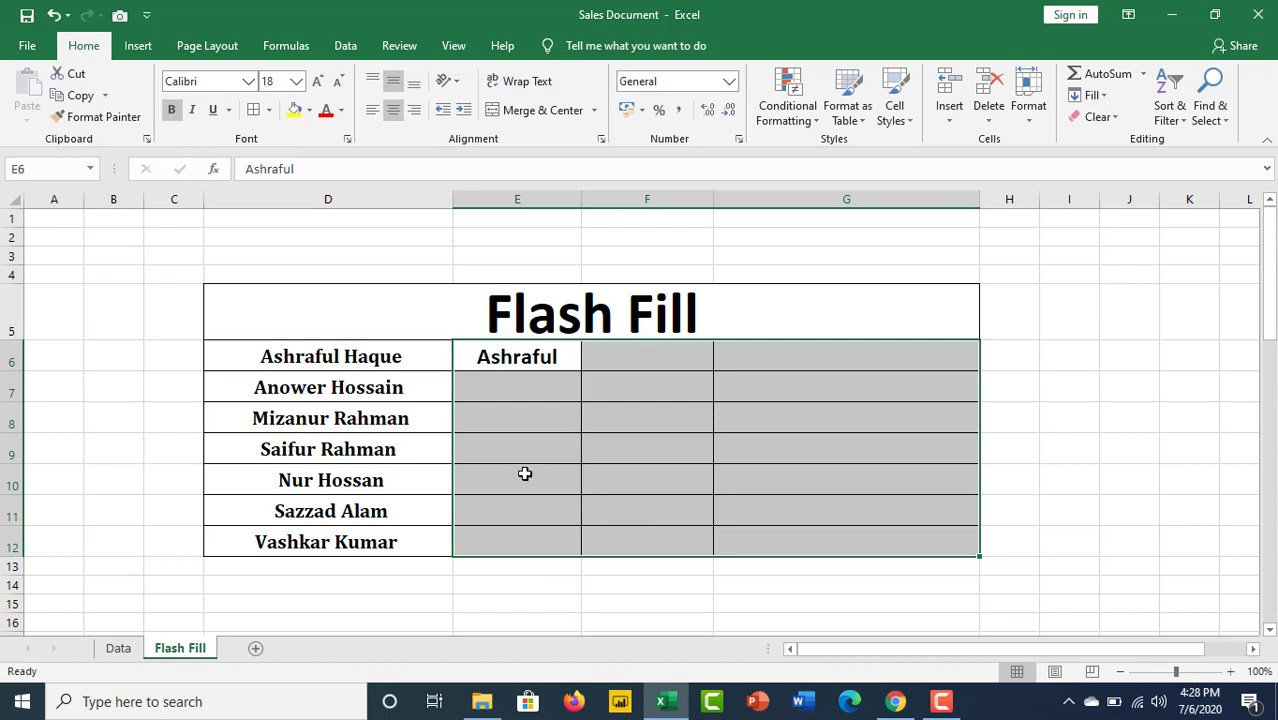
{"action": "left_click", "coordinate": [762, 393]}
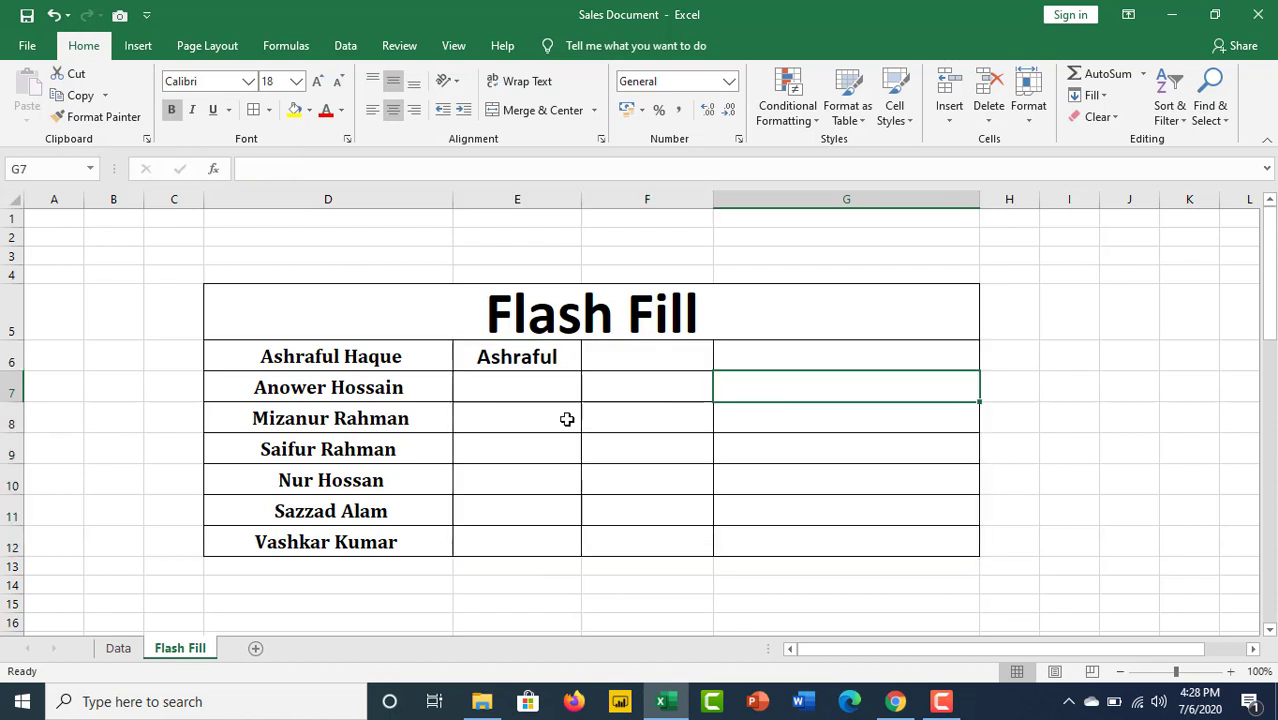
{"action": "left_click_drag", "start_coordinate": [525, 357], "coordinate": [488, 545]}
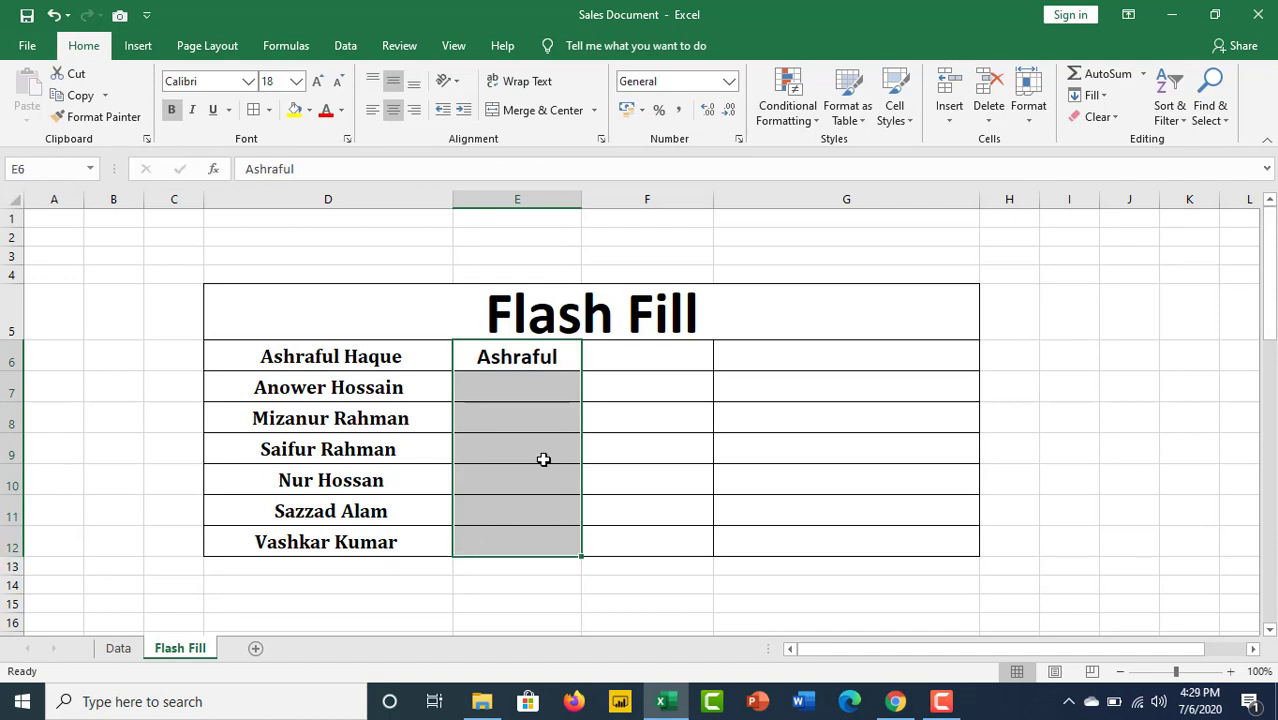
{"action": "left_click", "coordinate": [346, 47]}
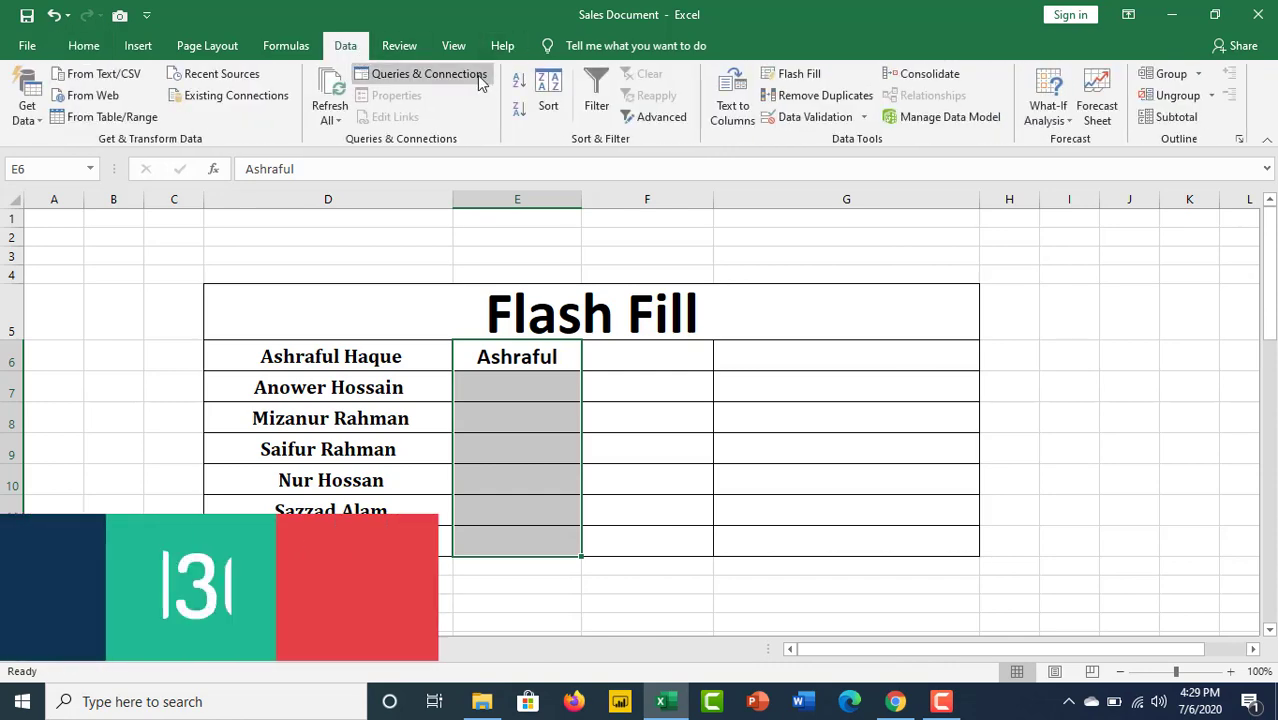
{"action": "left_click", "coordinate": [785, 76]}
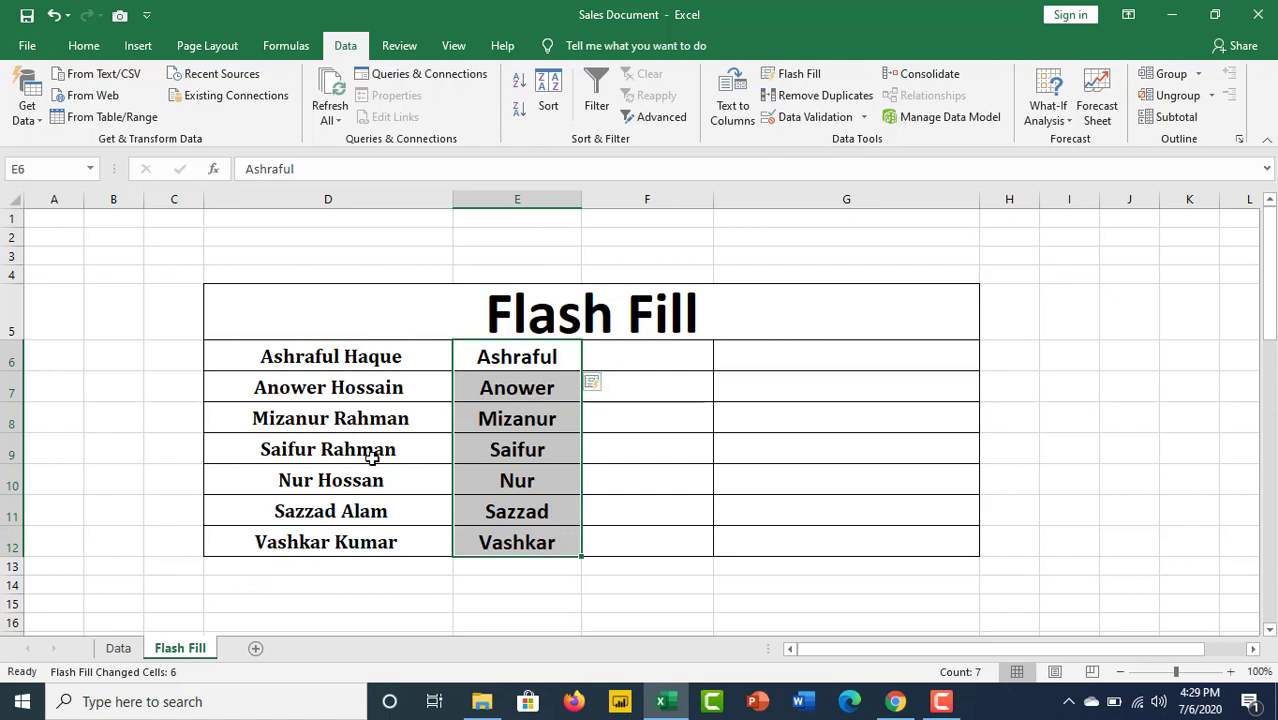
{"action": "left_click", "coordinate": [668, 362]}
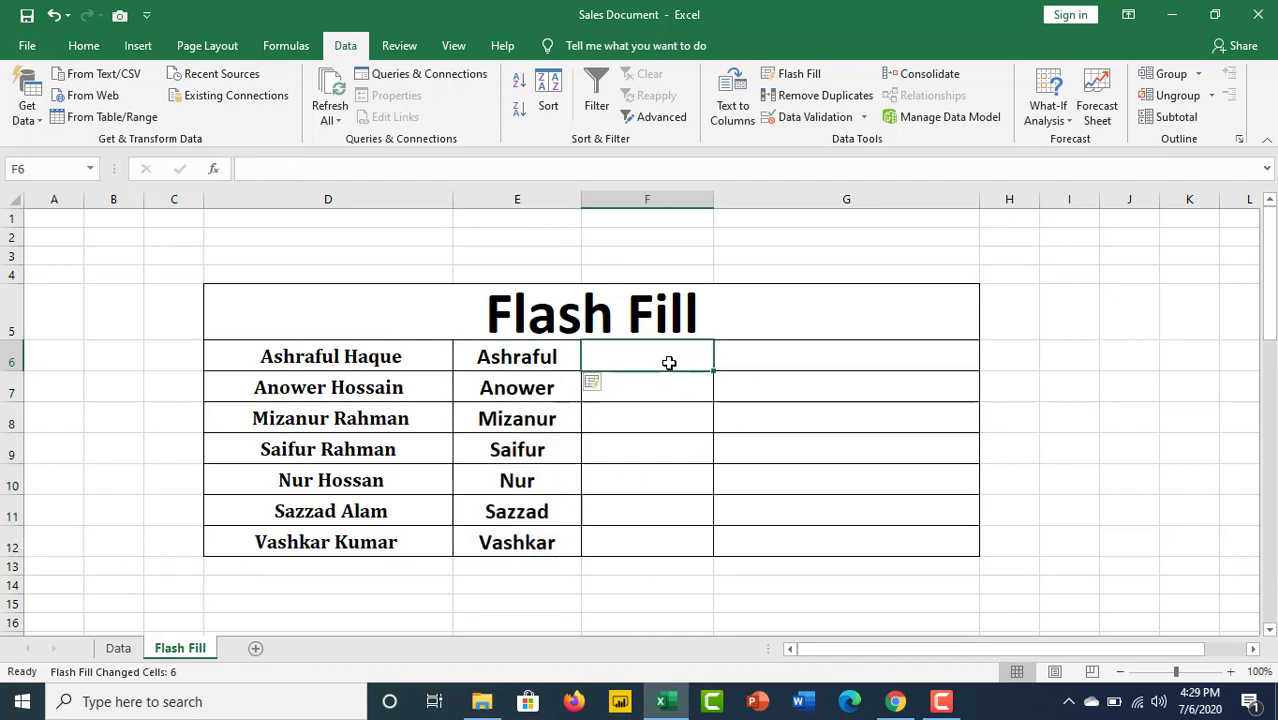
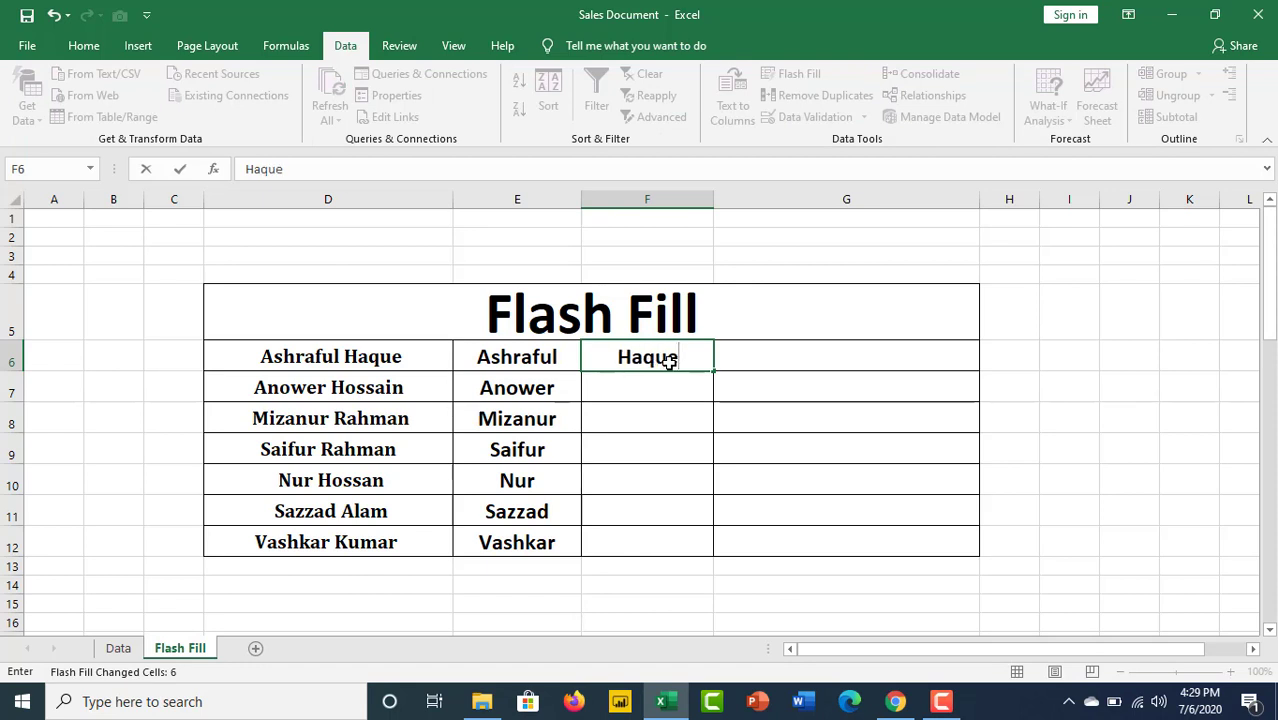
{"action": "key", "text": "Return"}
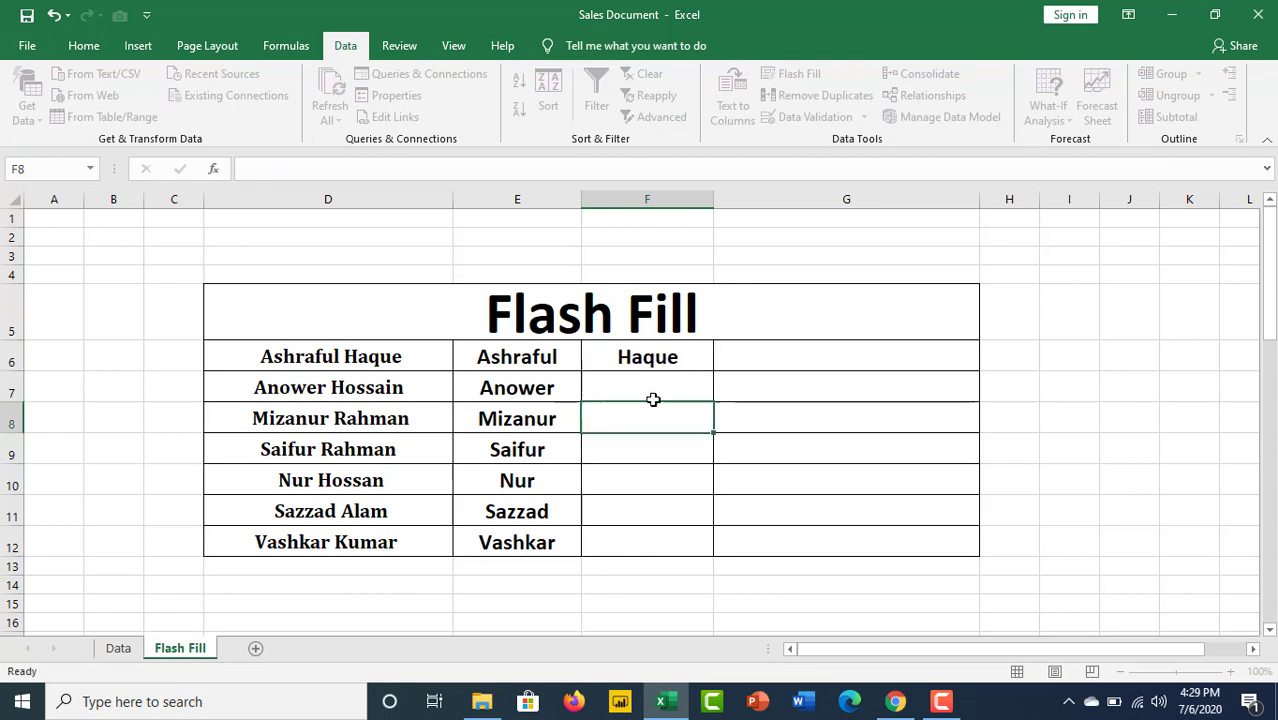
{"action": "left_click_drag", "start_coordinate": [659, 352], "coordinate": [612, 550]}
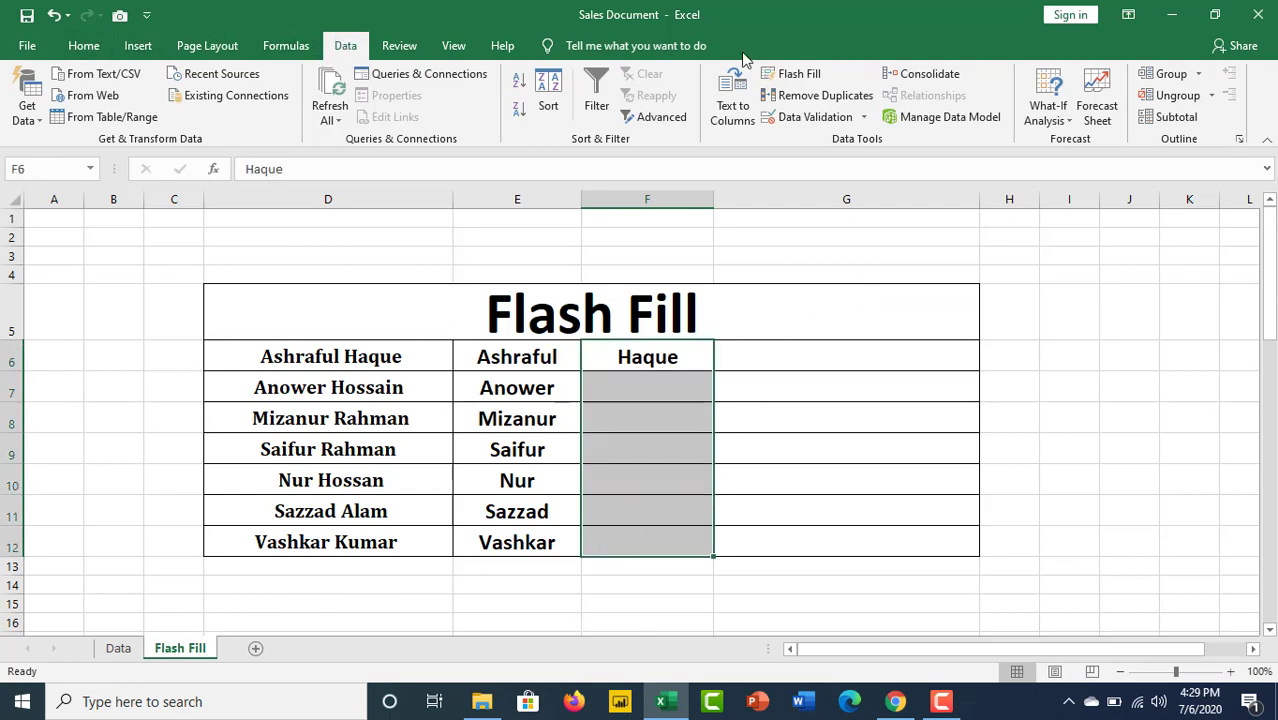
{"action": "left_click", "coordinate": [803, 78]}
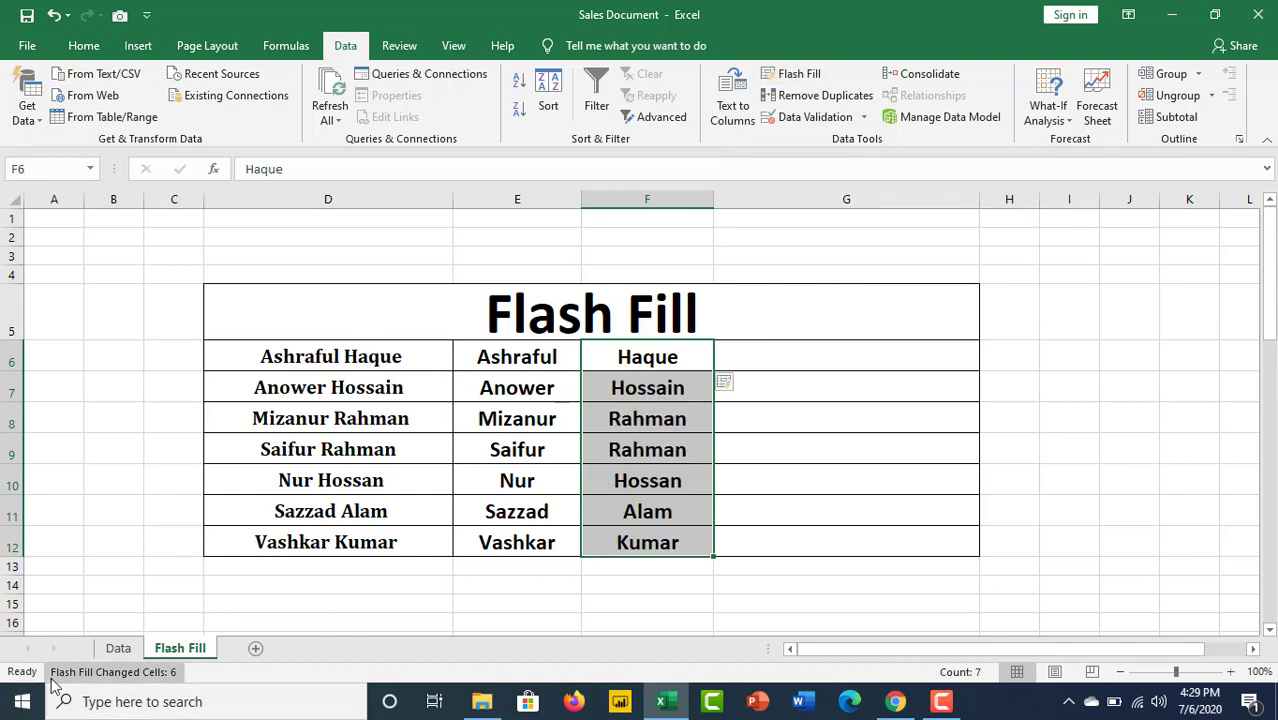
{"action": "left_click", "coordinate": [806, 349]}
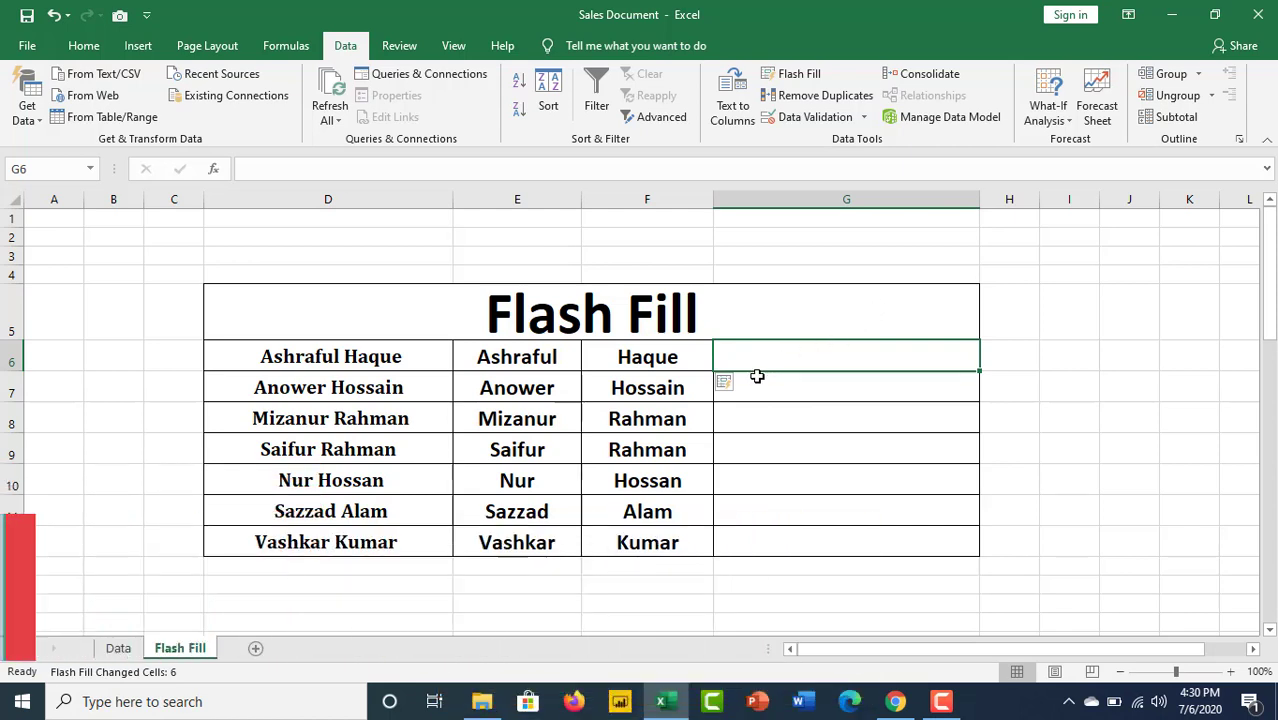
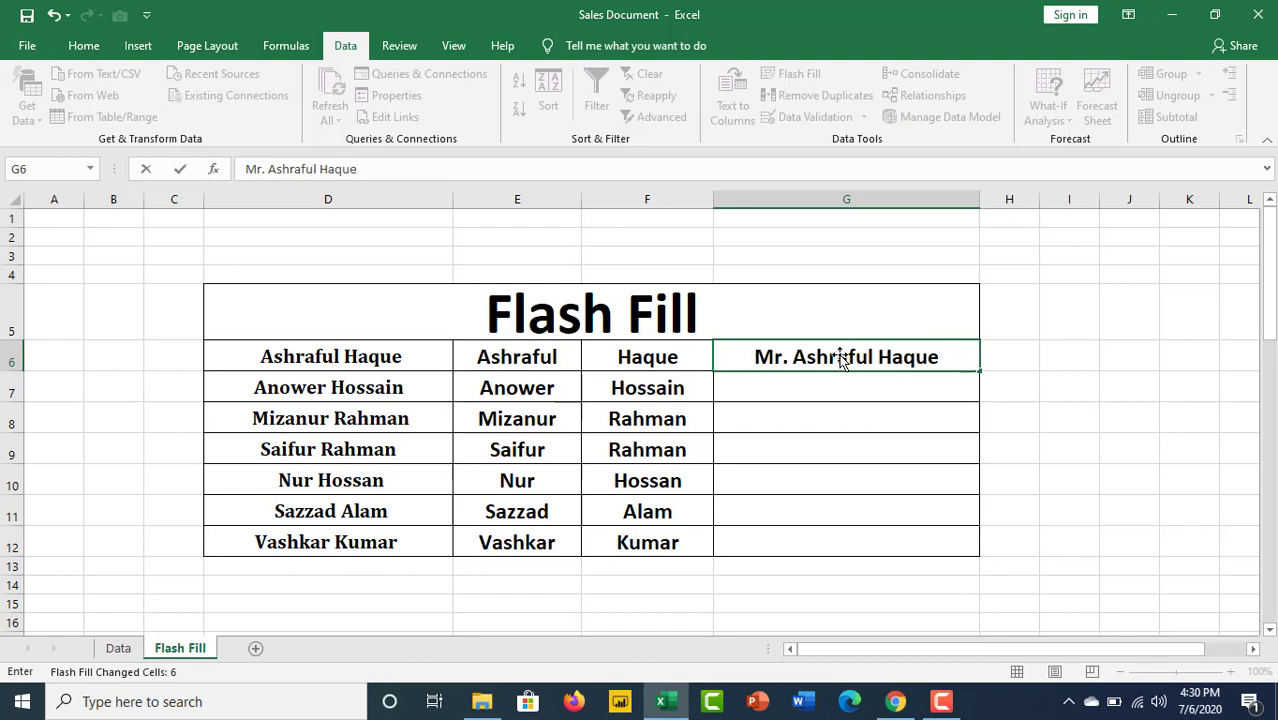
{"action": "left_click", "coordinate": [848, 416]}
{"action": "left_click_drag", "start_coordinate": [858, 357], "coordinate": [850, 556]}
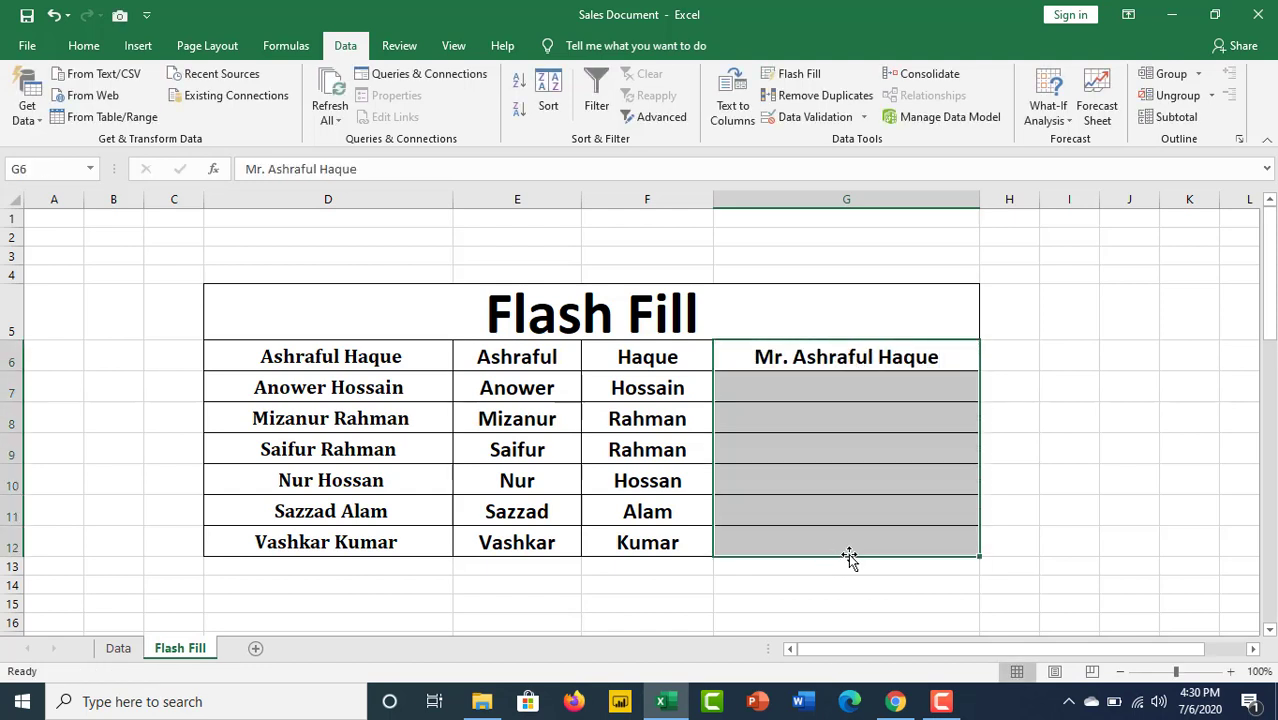
{"action": "left_click", "coordinate": [793, 76]}
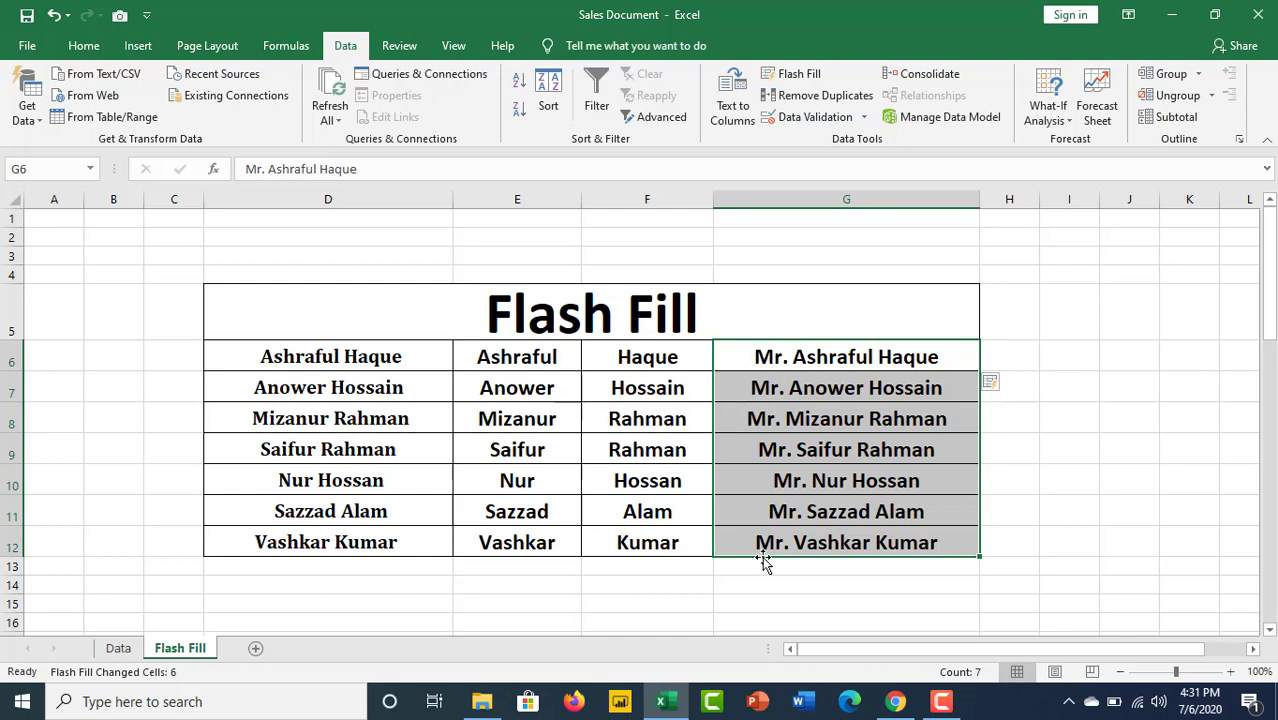
{"action": "left_click", "coordinate": [814, 308]}
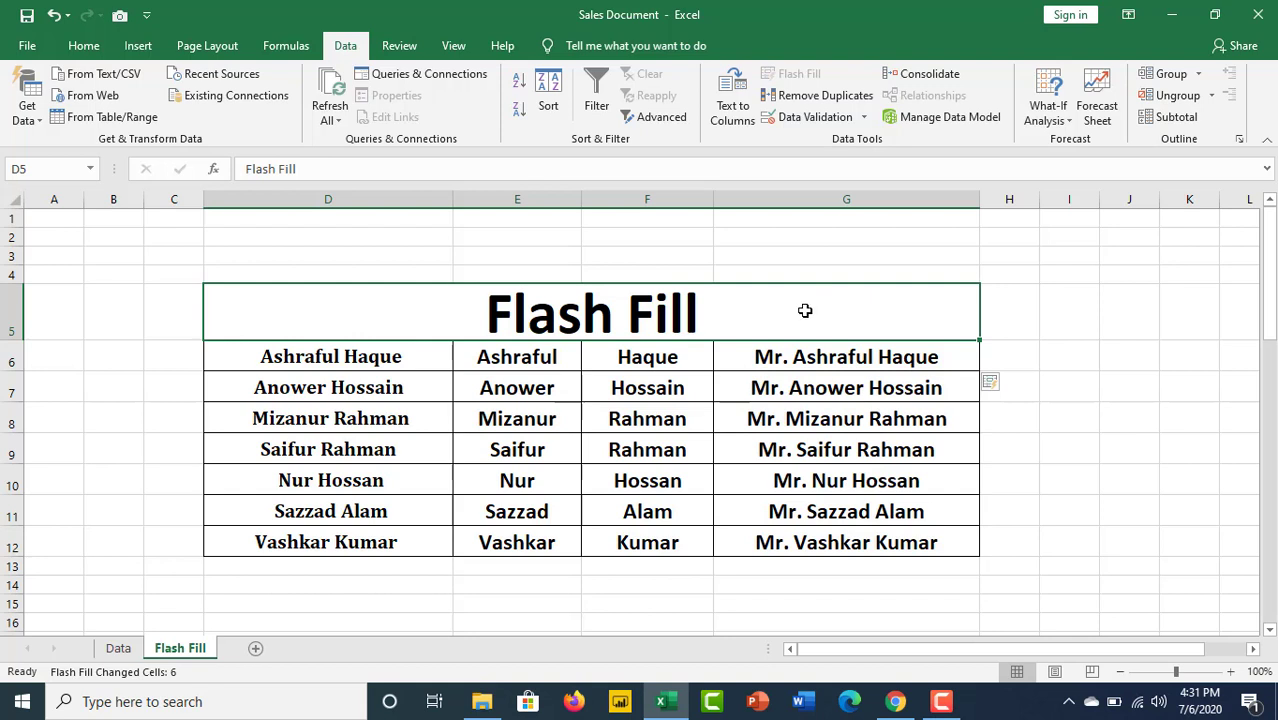